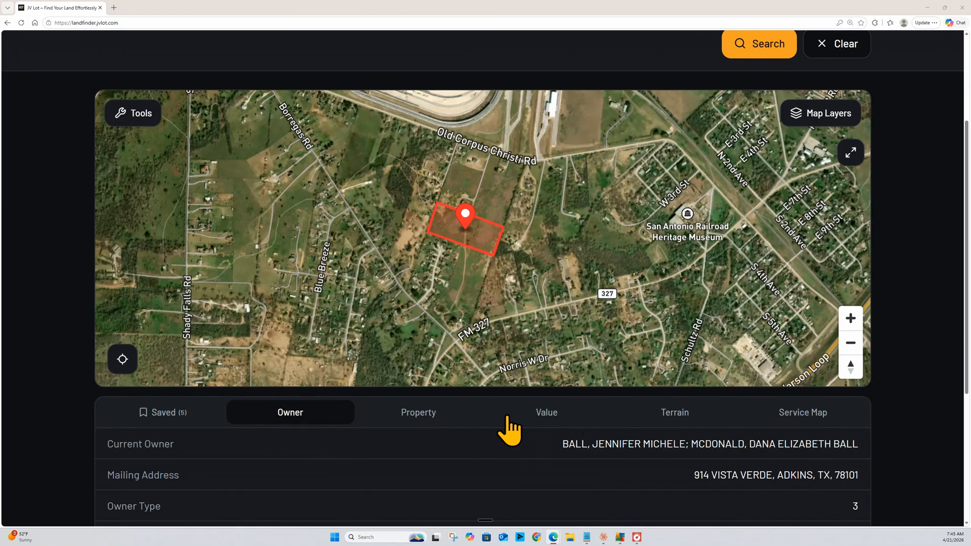
Review the parcel search form, the mapped parcel, the saved properties list and the owner details
scroll(95, 191, "up", 2)
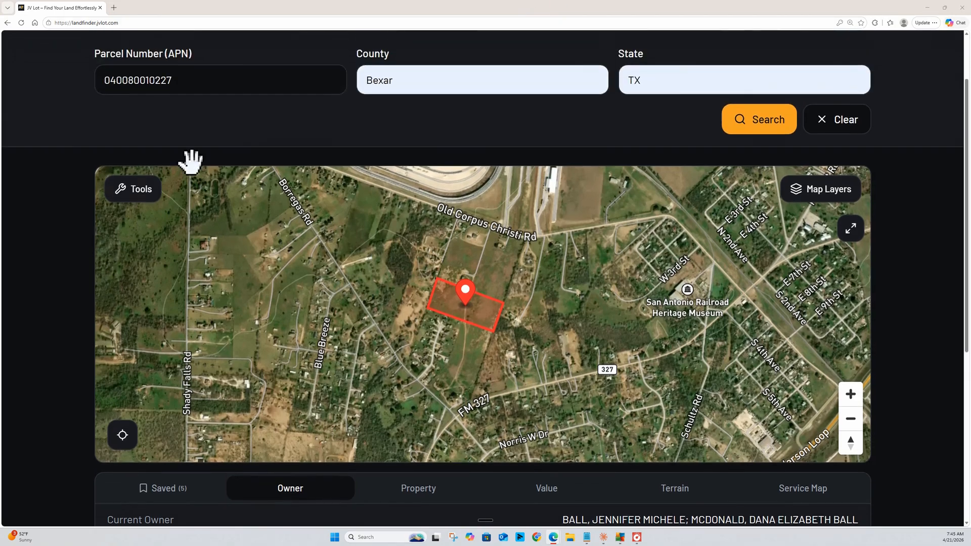
scroll(275, 78, "up", 2)
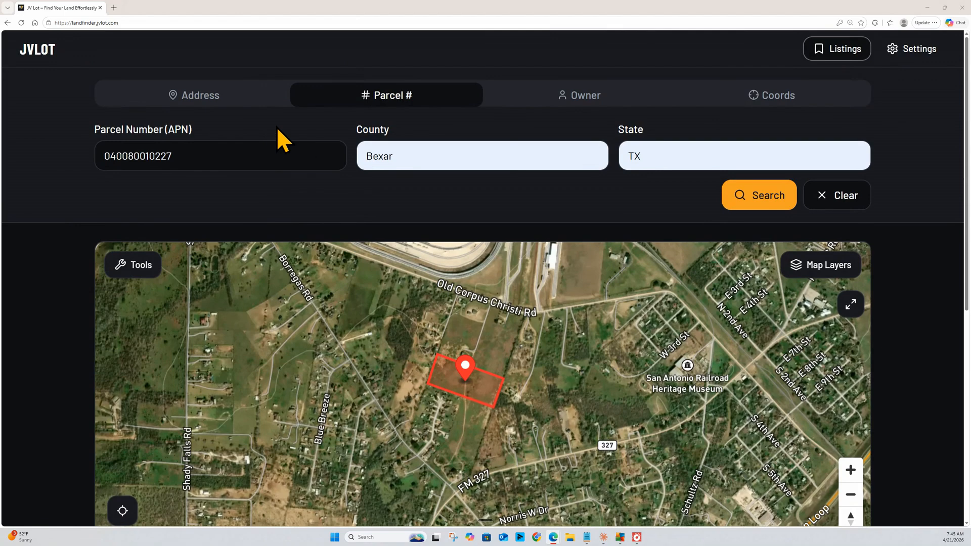
scroll(75, 319, "down", 2)
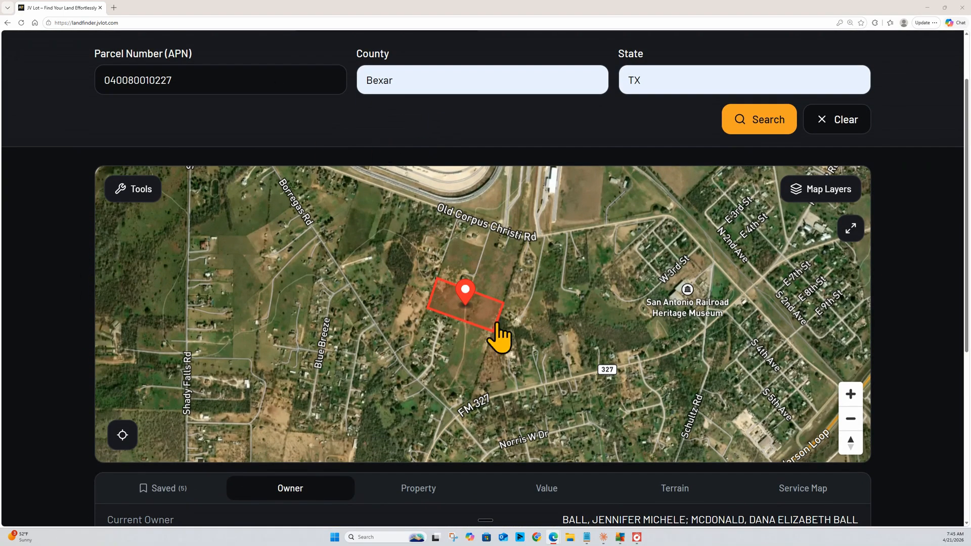
scroll(76, 445, "down", 3)
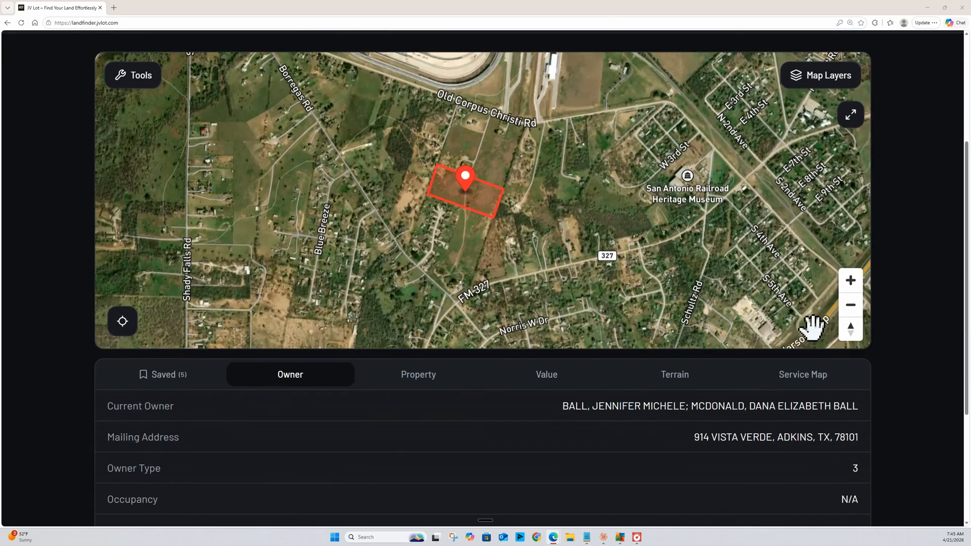
left_click(162, 374)
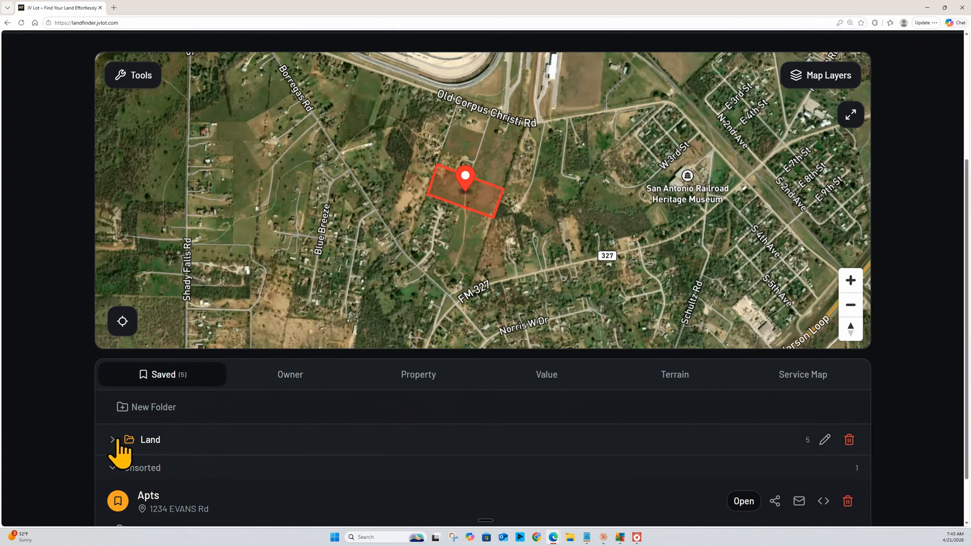
scroll(888, 248, "up", 1)
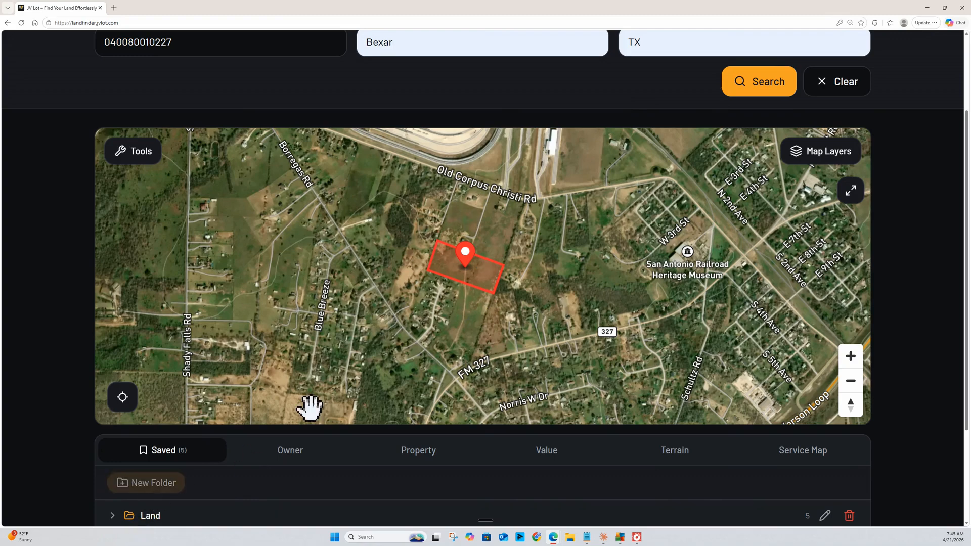
left_click(275, 454)
scroll(450, 458, "down", 1)
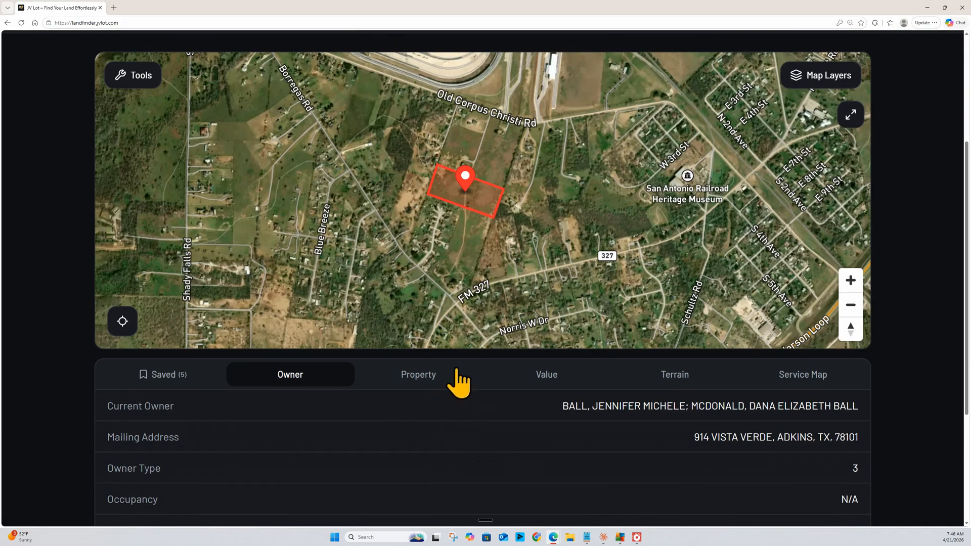
Look through the parcel's property, value, terrain and service map information
left_click(424, 388)
left_click(540, 389)
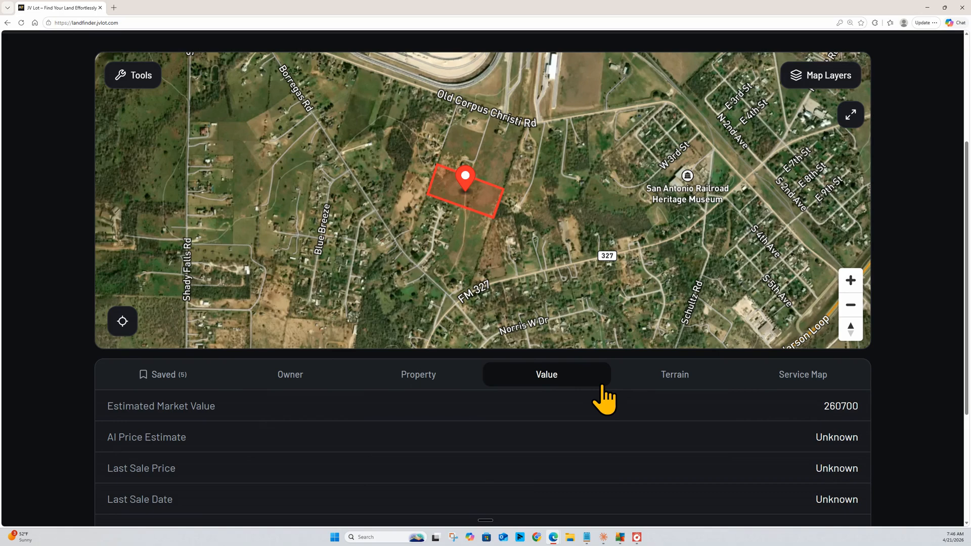
left_click(675, 388)
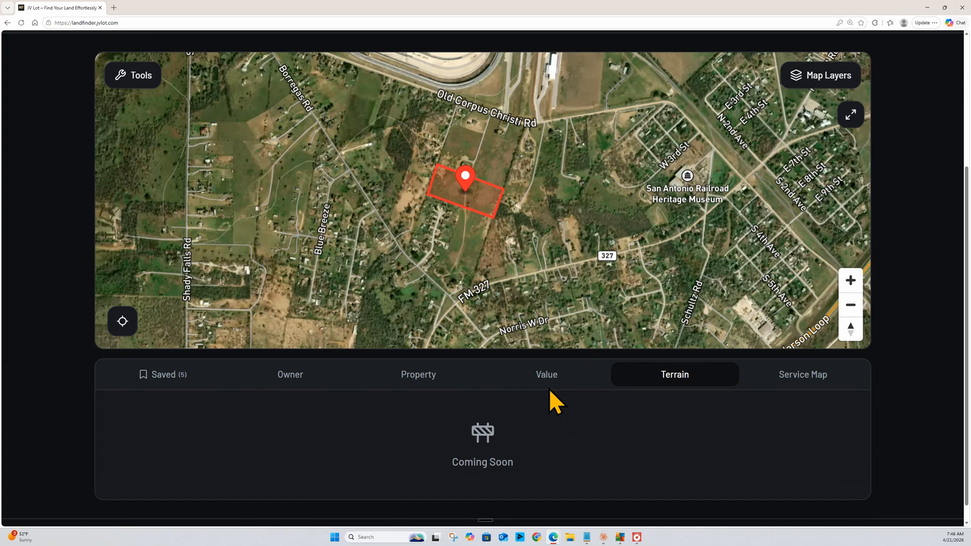
left_click(775, 390)
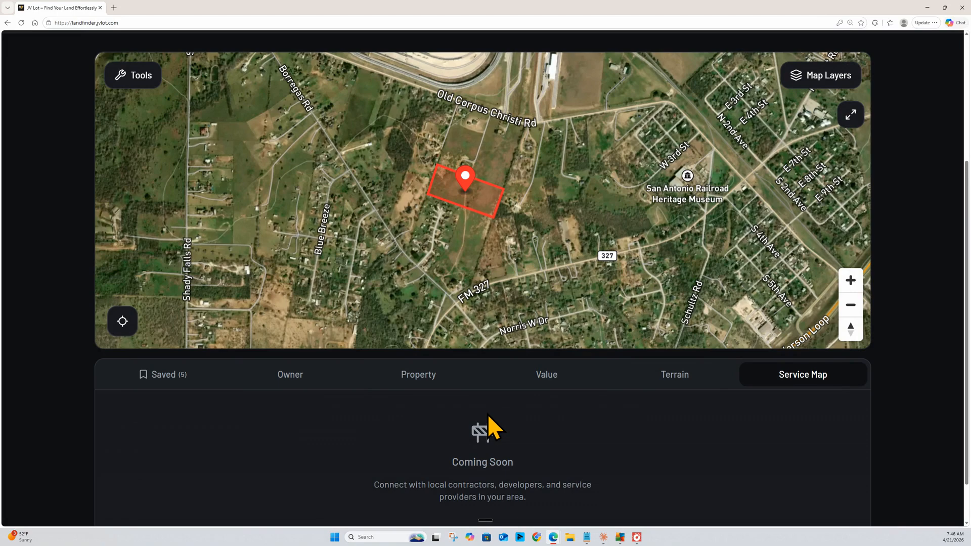
Load the saved Von Ormy property from the Land folder of saved properties
left_click(178, 382)
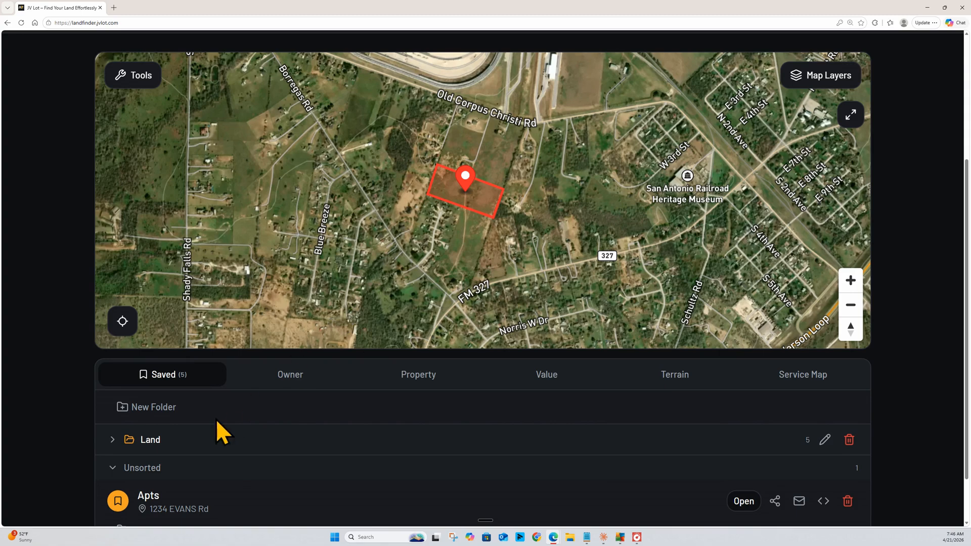
scroll(218, 435, "down", 2)
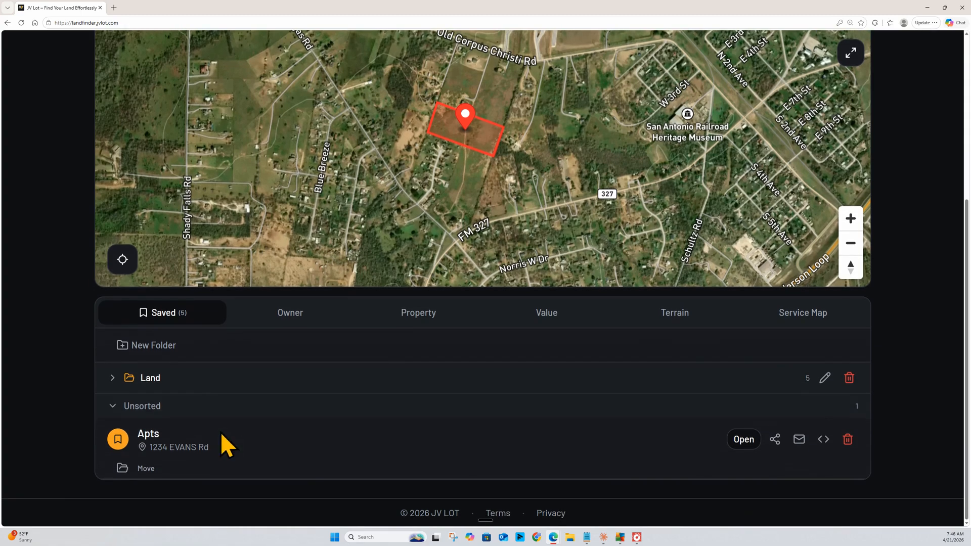
left_click(113, 379)
scroll(323, 424, "down", 2)
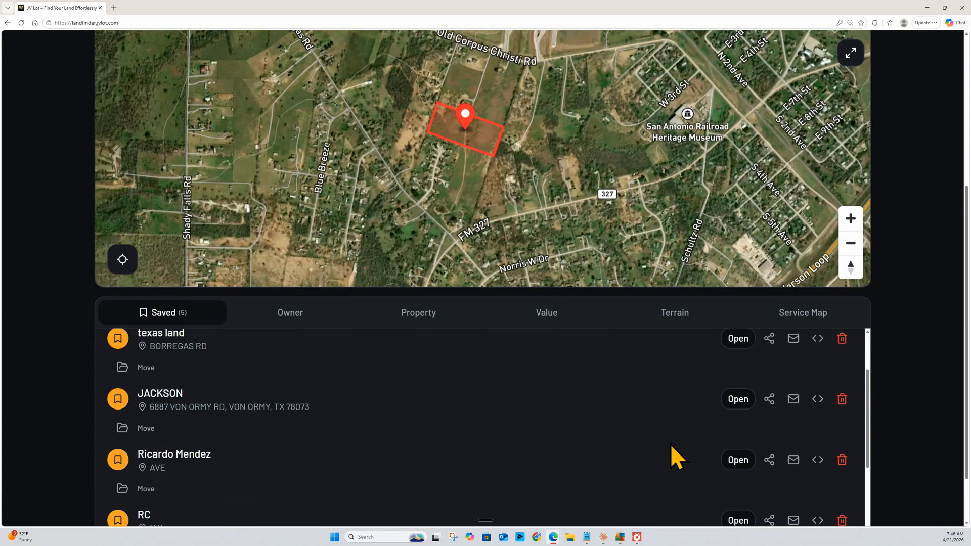
scroll(673, 450, "up", 1)
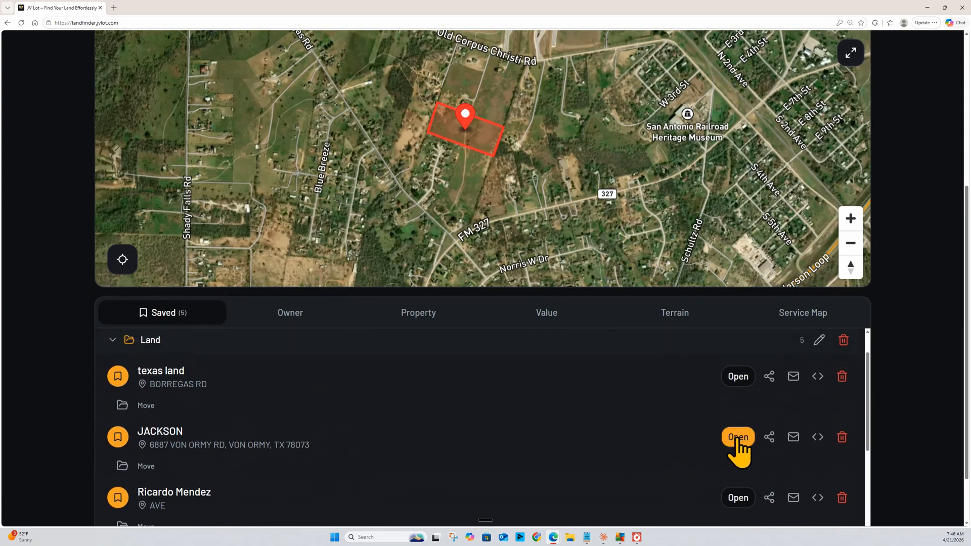
left_click(738, 438)
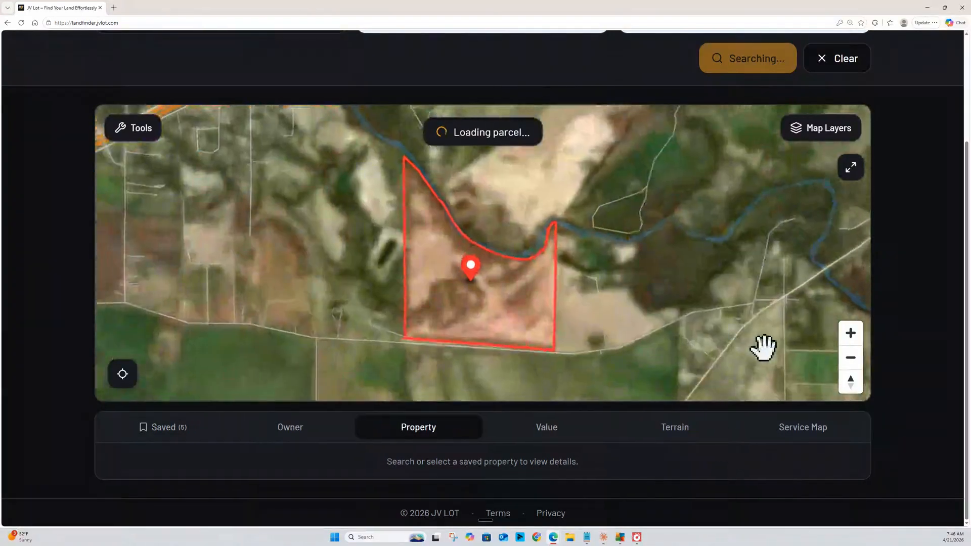
Examine the Von Ormy parcel's boundary and surroundings on the map and read its property details
scroll(386, 403, "up", 3)
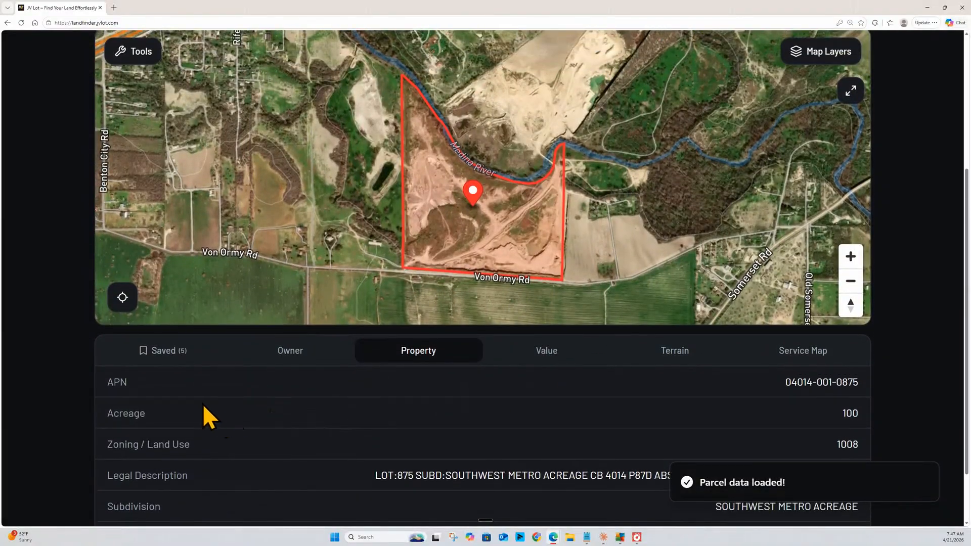
scroll(450, 268, "down", 5)
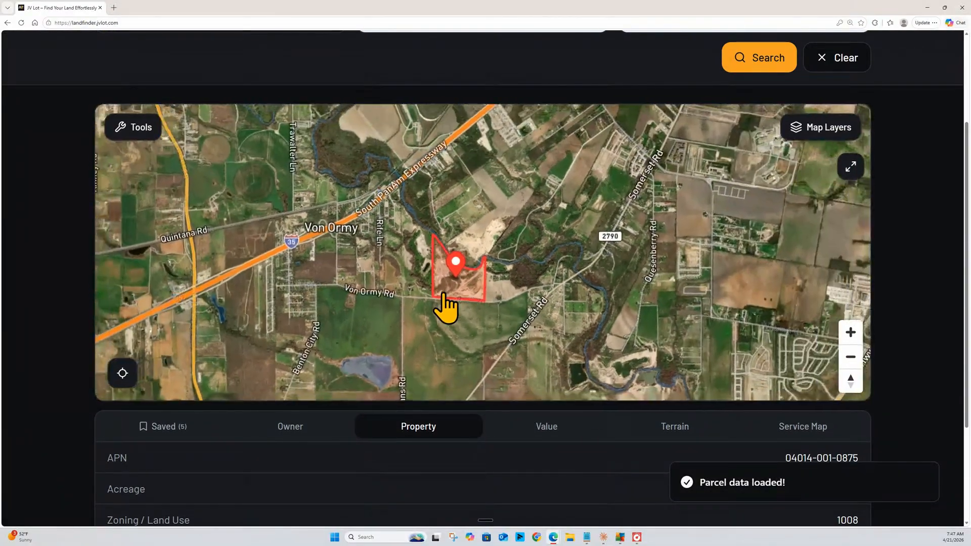
scroll(448, 303, "up", 4)
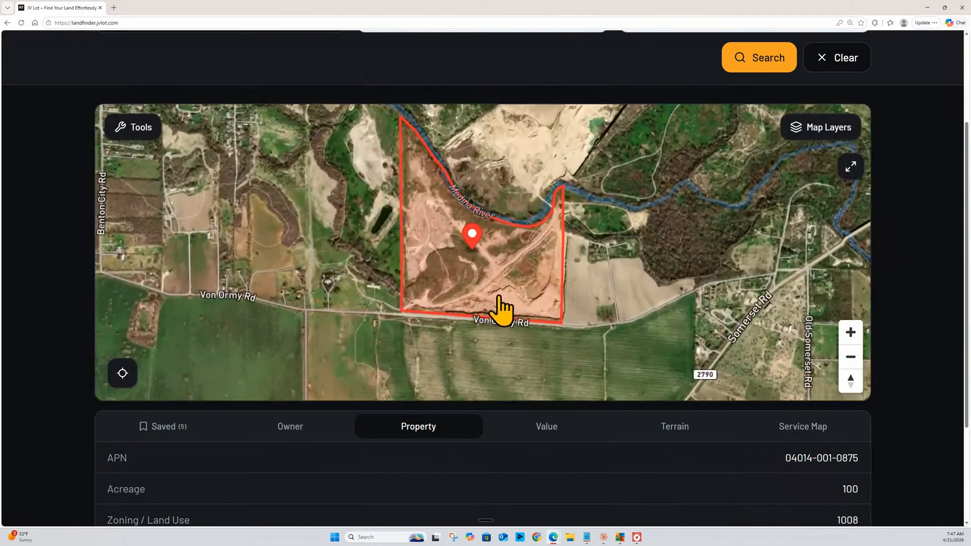
scroll(275, 259, "down", 3)
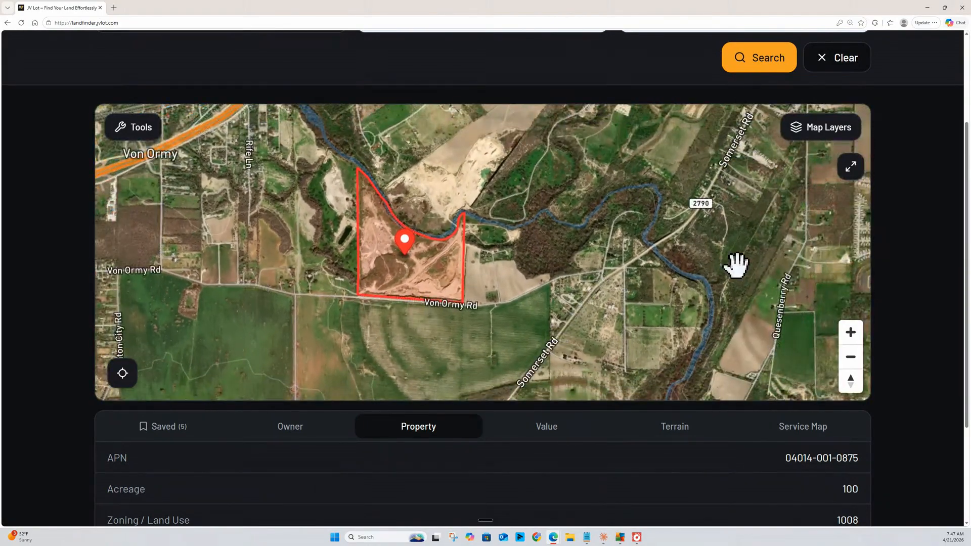
scroll(143, 426, "down", 3)
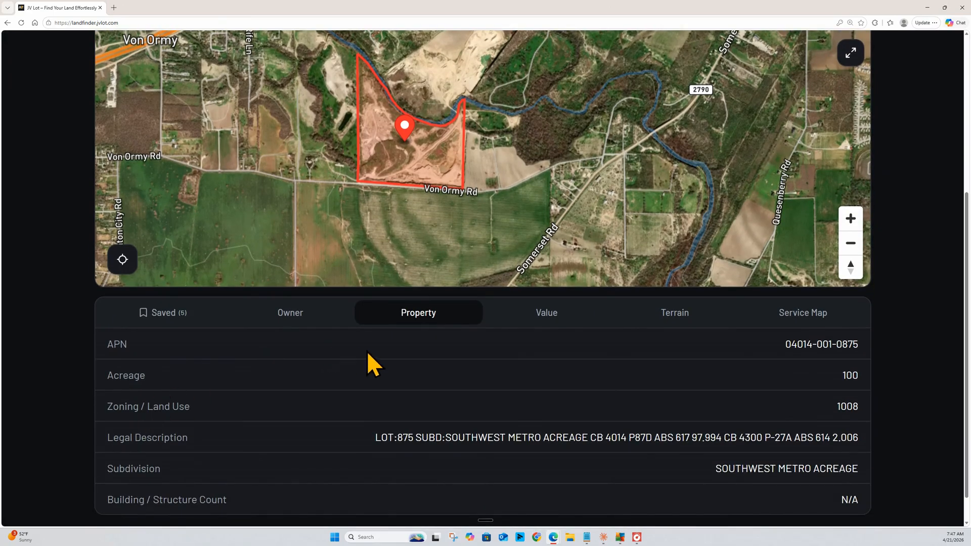
scroll(362, 365, "up", 1)
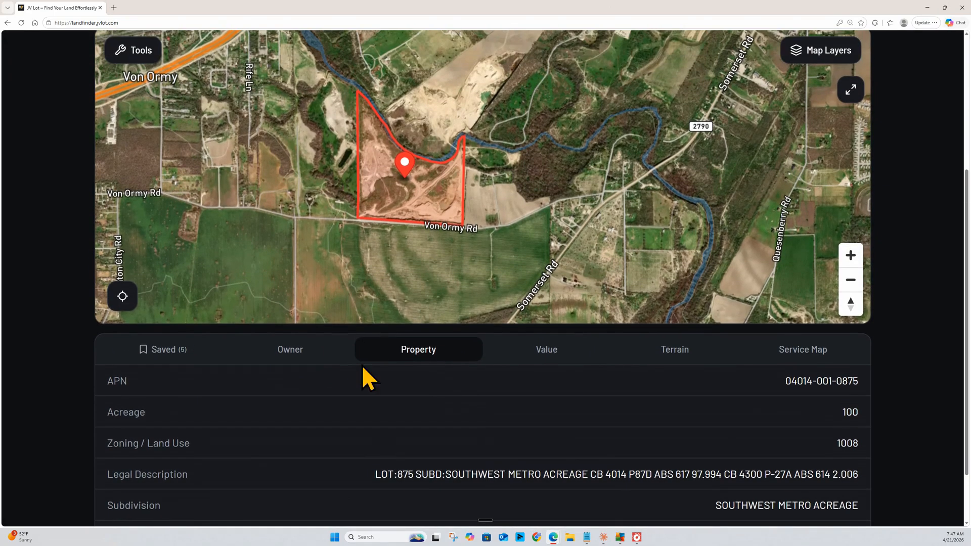
Return to the saved properties and view the entries in the Land folder
left_click(171, 359)
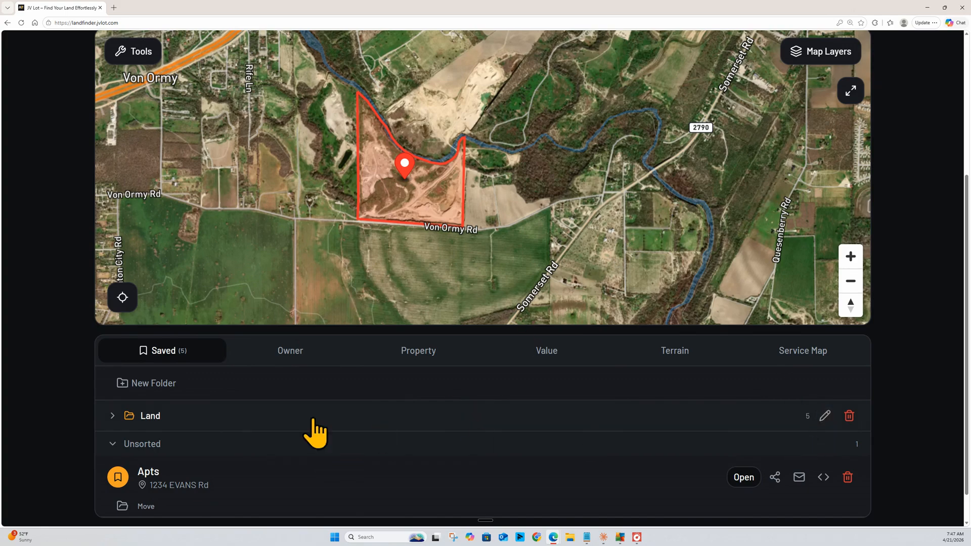
scroll(841, 335, "up", 4)
scroll(961, 262, "up", 1)
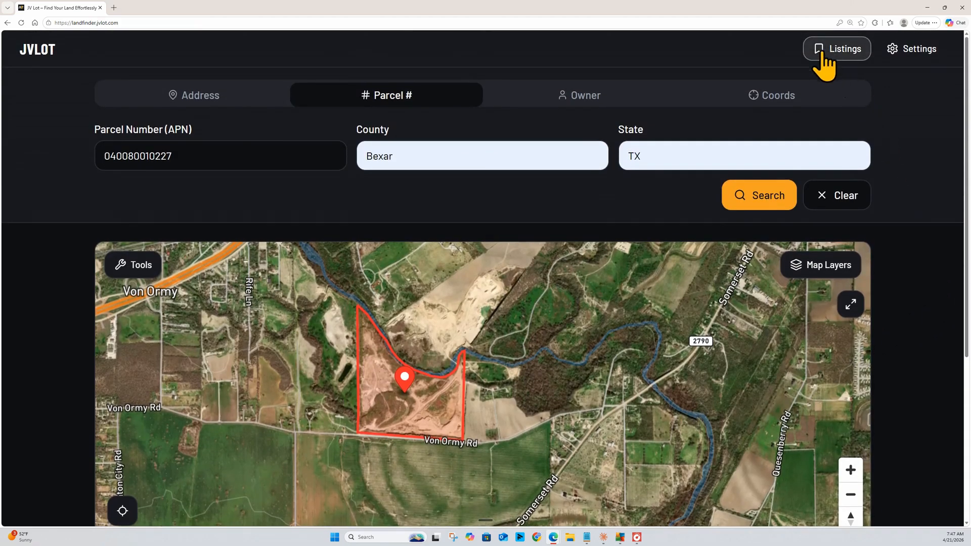
scroll(9, 473, "down", 4)
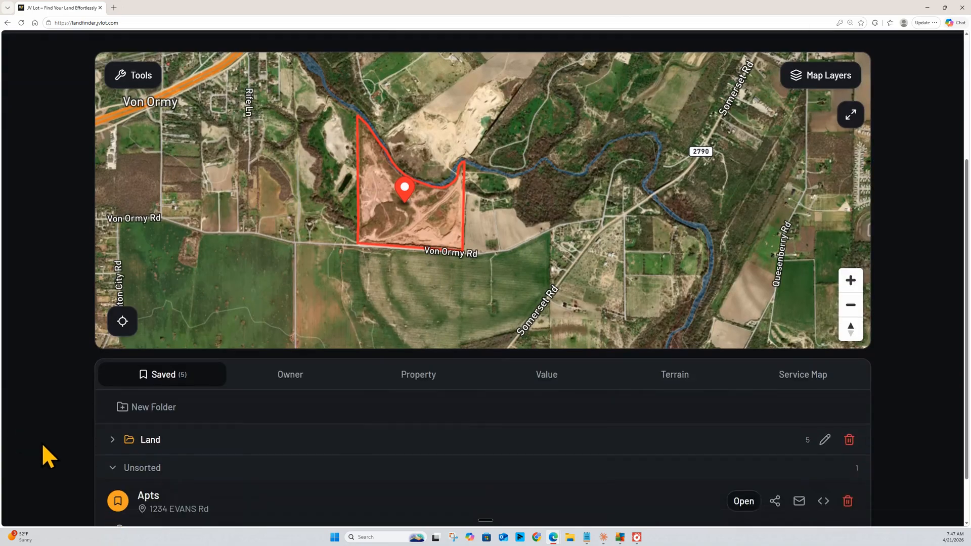
left_click(119, 441)
scroll(158, 461, "down", 1)
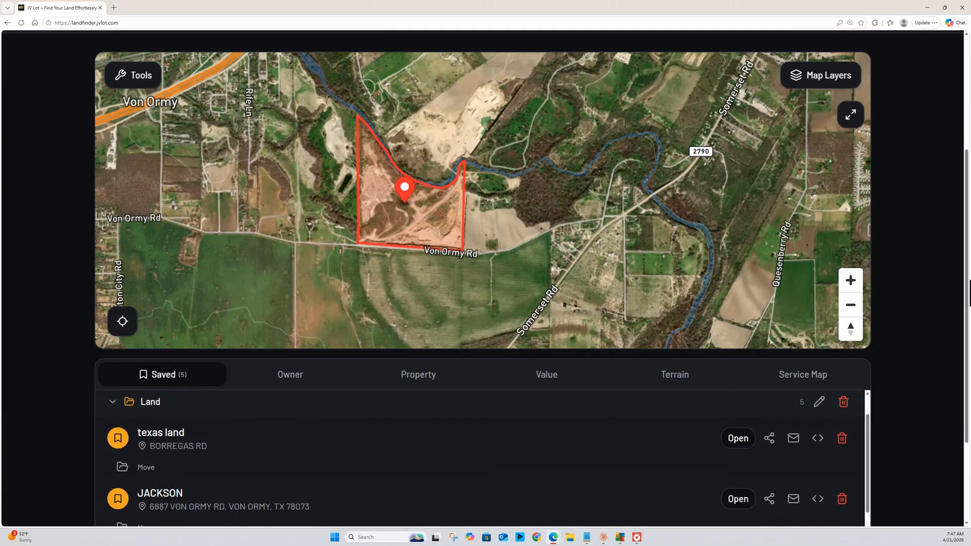
Go to the Listings page and expand the Von Ormy listing in the Land folder
scroll(936, 281, "up", 4)
left_click(839, 50)
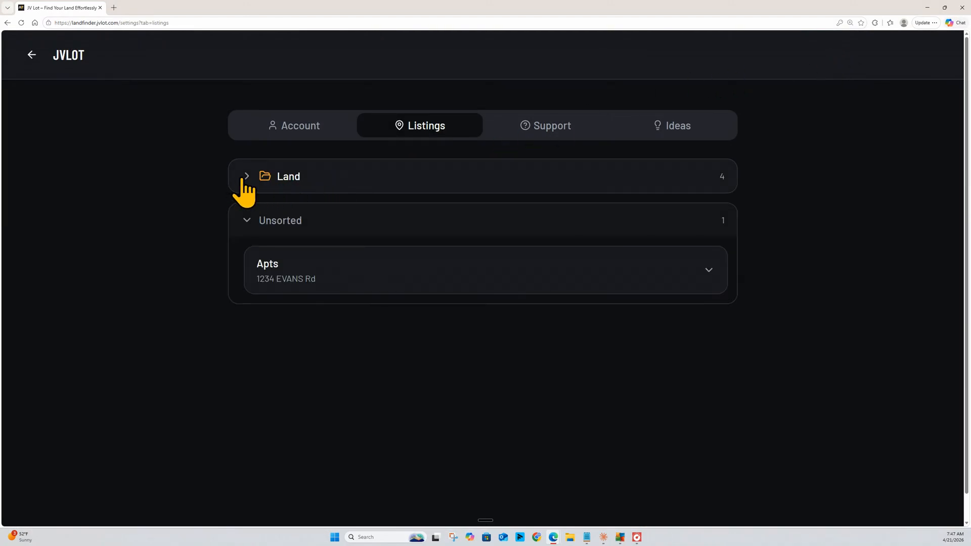
left_click(239, 181)
left_click(567, 281)
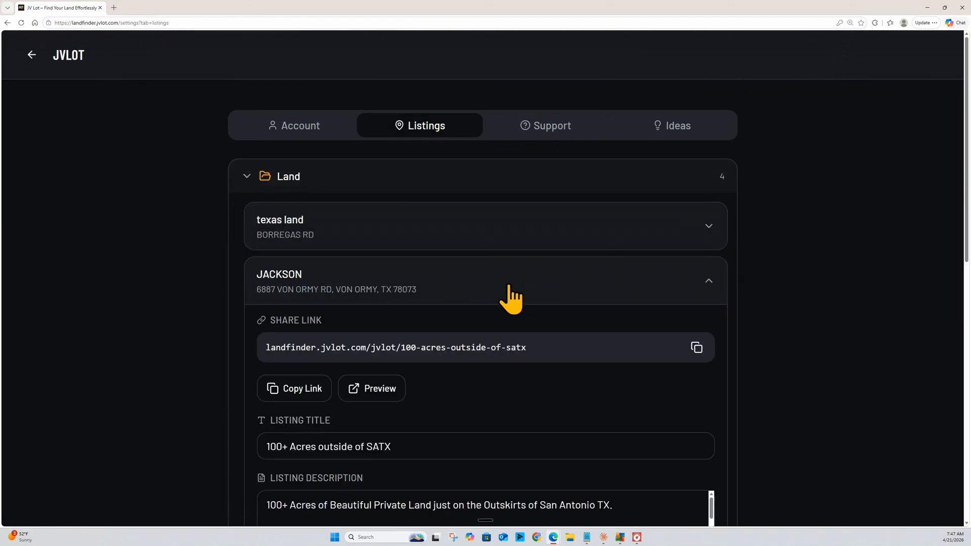
Review the Von Ormy listing's title and its full description text
scroll(506, 294, "down", 3)
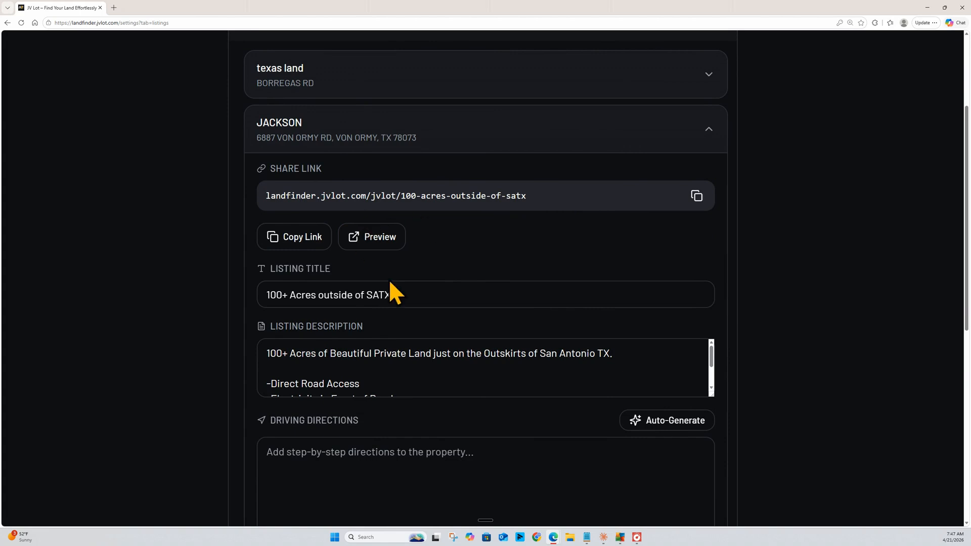
left_click_drag(403, 294, 268, 297)
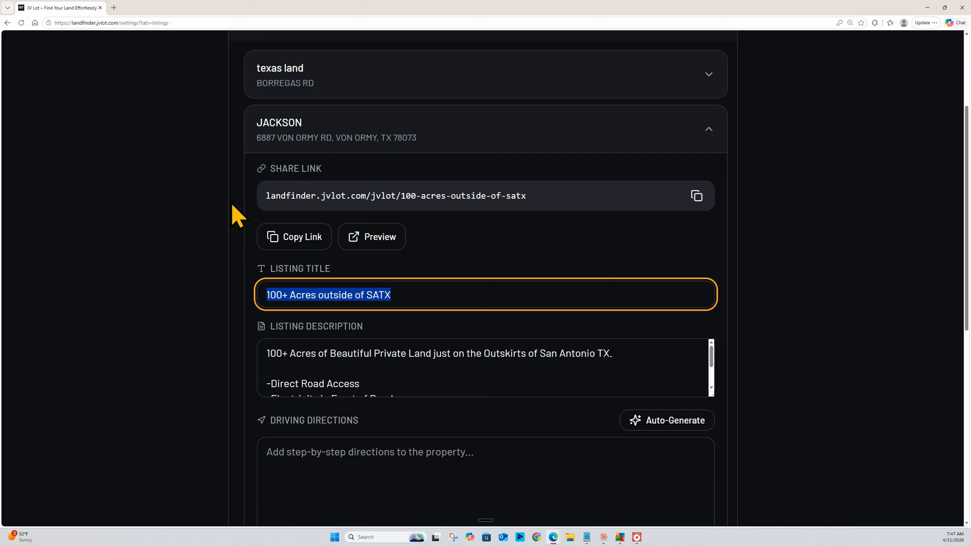
scroll(331, 358, "down", 2)
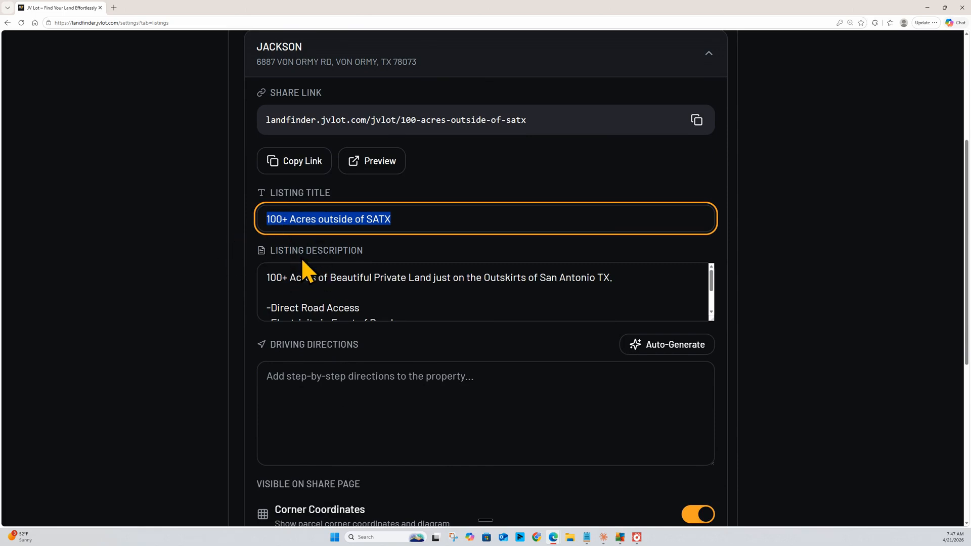
left_click(313, 296)
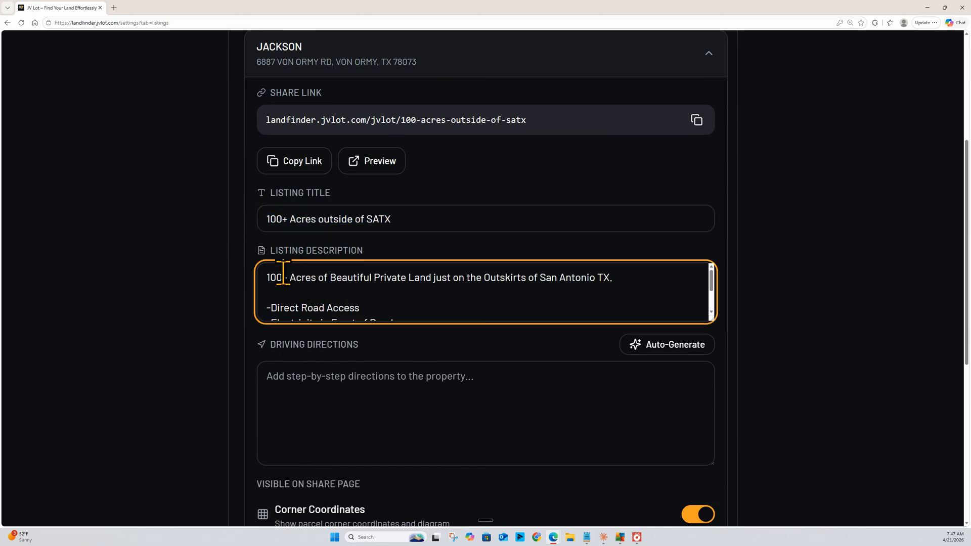
left_click_drag(270, 277, 524, 300)
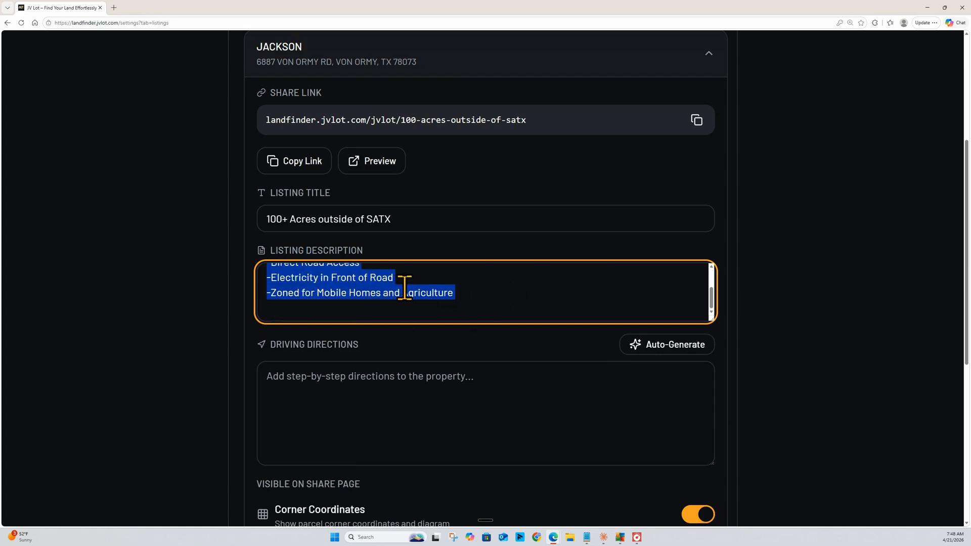
left_click(458, 352)
Auto-generate driving directions for the Von Ormy listing and save them
left_click(645, 348)
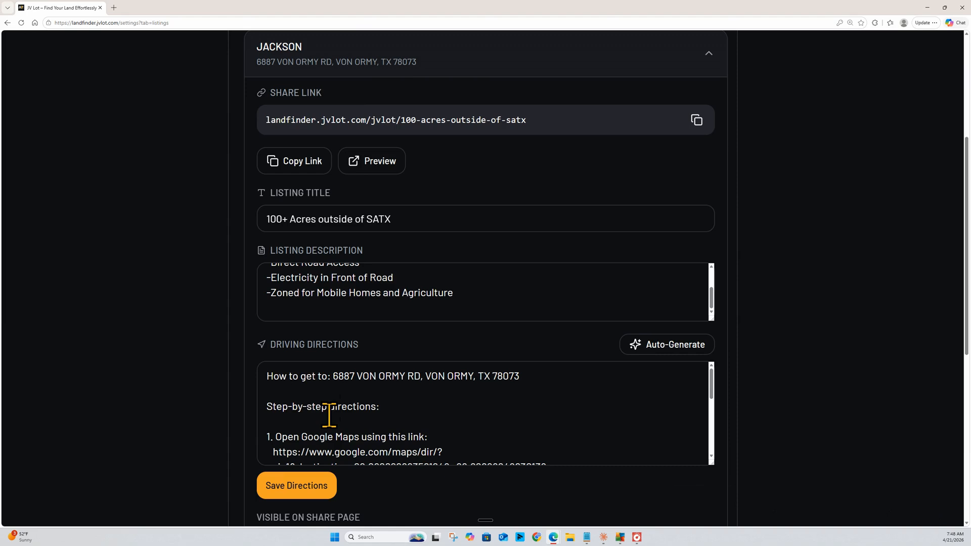
scroll(553, 314, "down", 1)
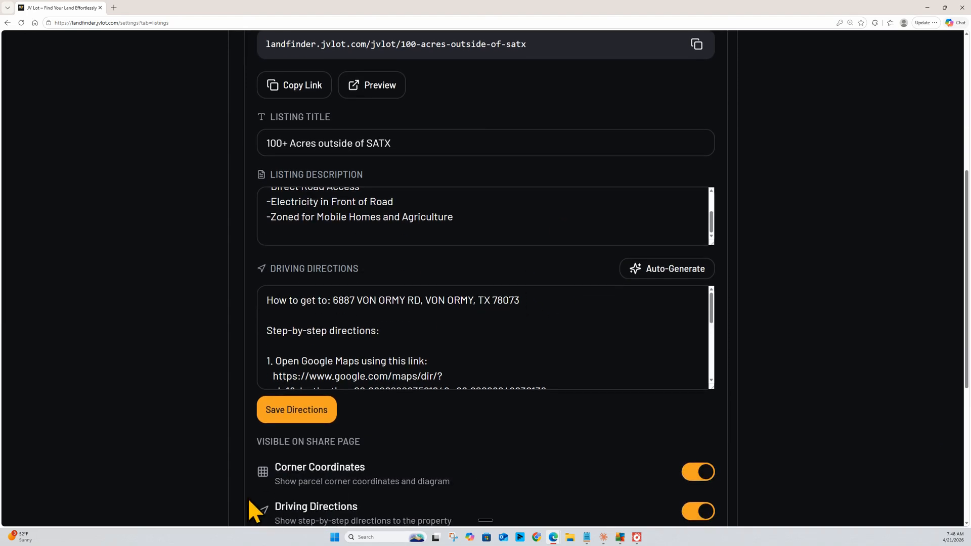
left_click(280, 410)
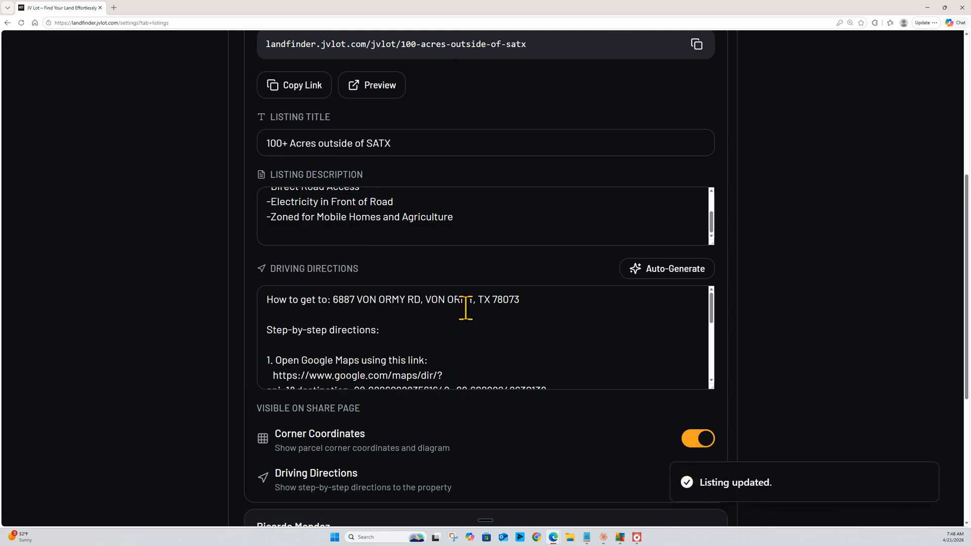
Review the Von Ormy listing's driving directions, share-page visibility options and share link, and collapse the listing
scroll(505, 362, "down", 2)
scroll(506, 361, "down", 2)
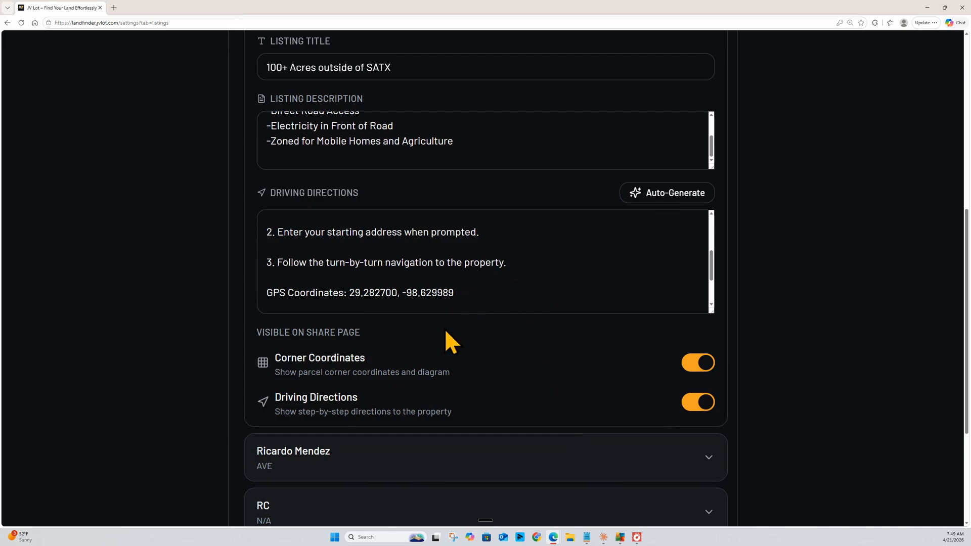
scroll(446, 331, "up", 4)
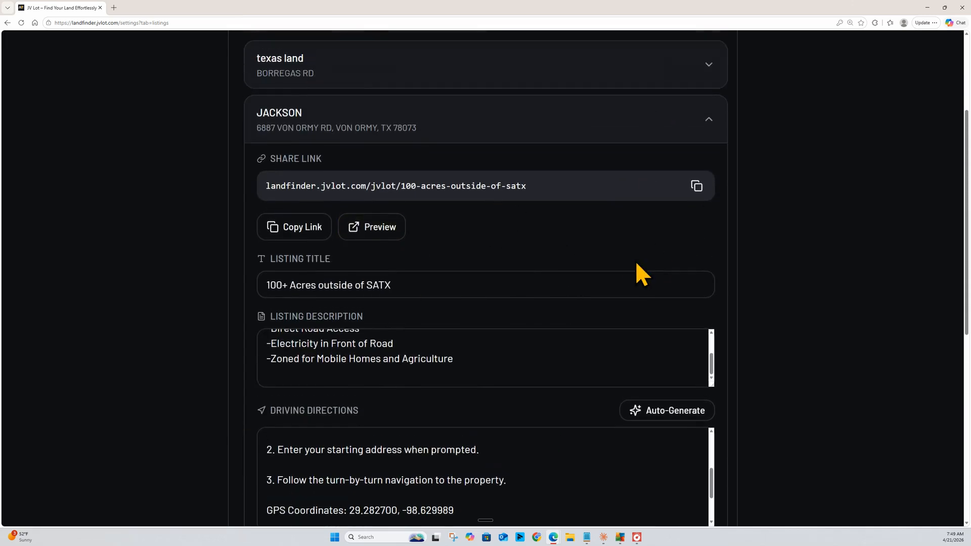
scroll(636, 264, "up", 2)
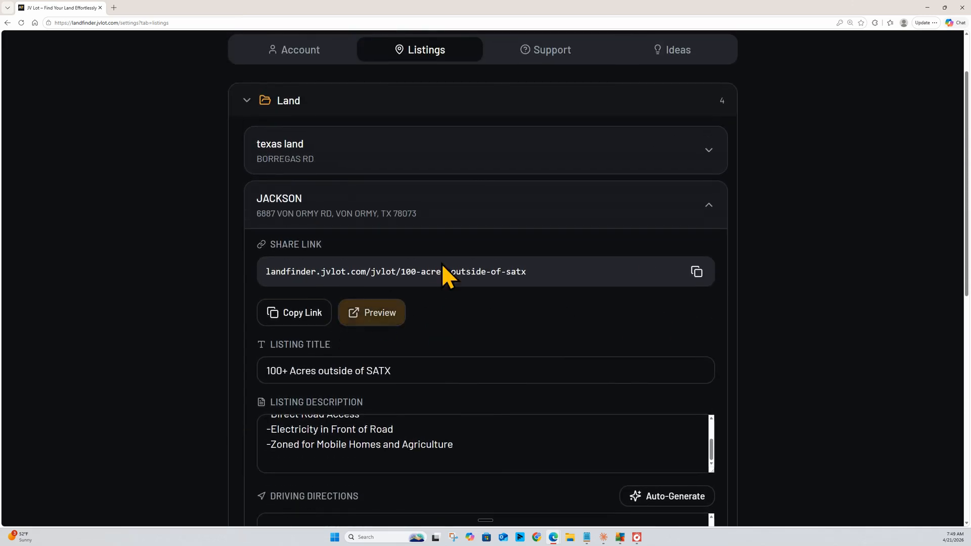
left_click(707, 212)
scroll(353, 177, "up", 2)
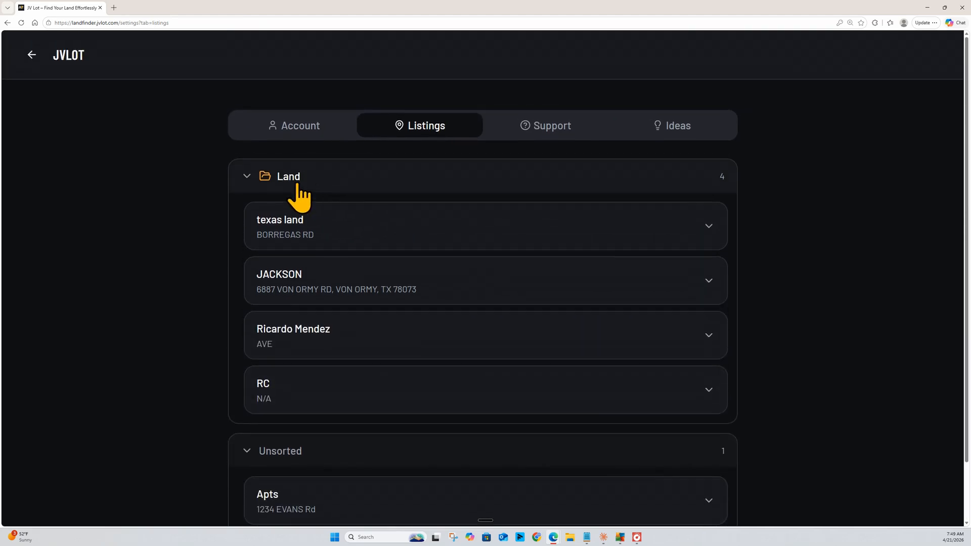
Return to the land finder map, open the saved Von Ormy property from the Land folder, and go back to the saved list
left_click(36, 68)
scroll(405, 248, "down", 2)
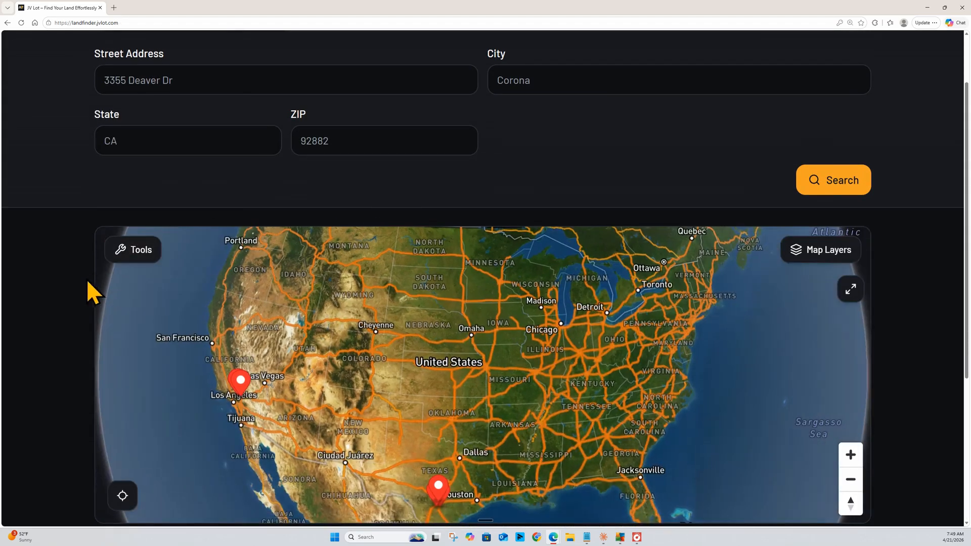
scroll(116, 308, "down", 3)
scroll(97, 460, "down", 3)
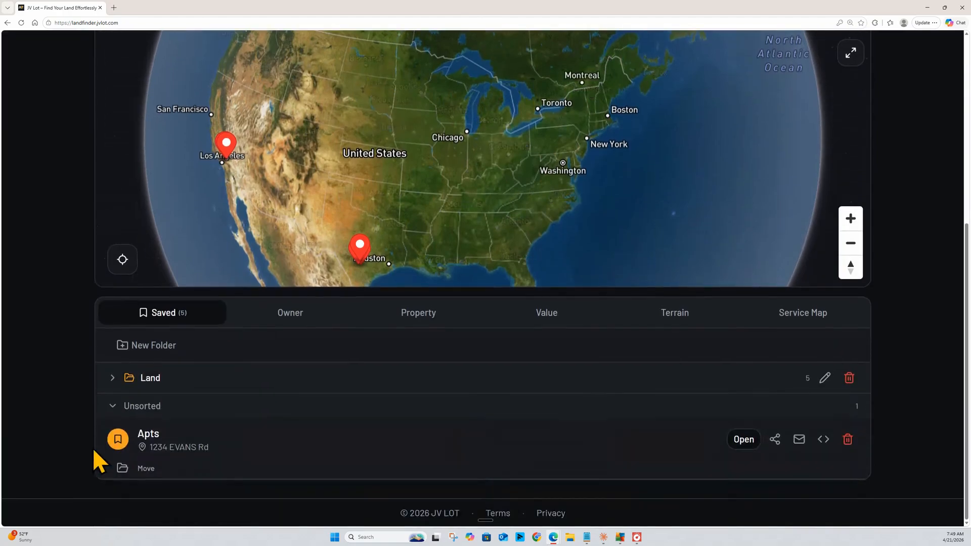
left_click(111, 374)
left_click(741, 473)
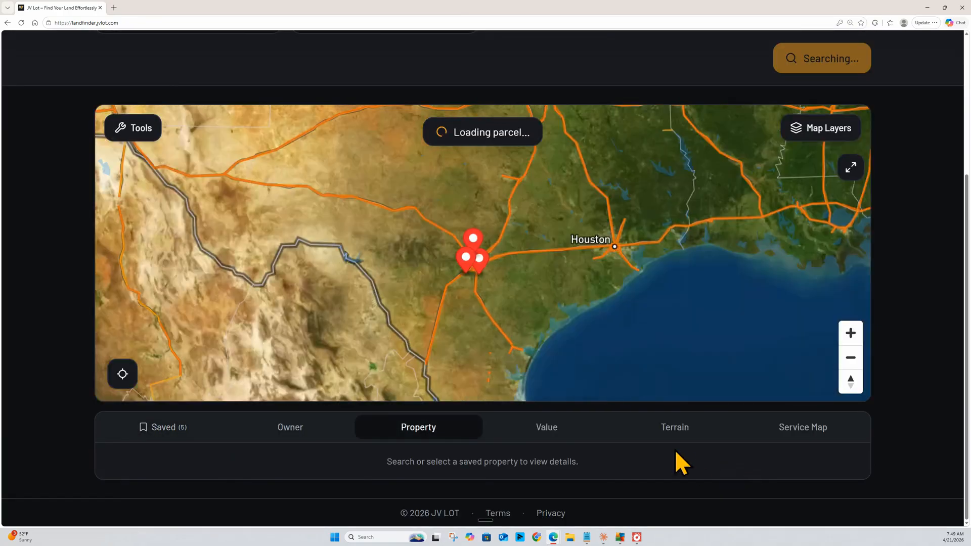
scroll(465, 313, "down", 2)
scroll(372, 399, "down", 1)
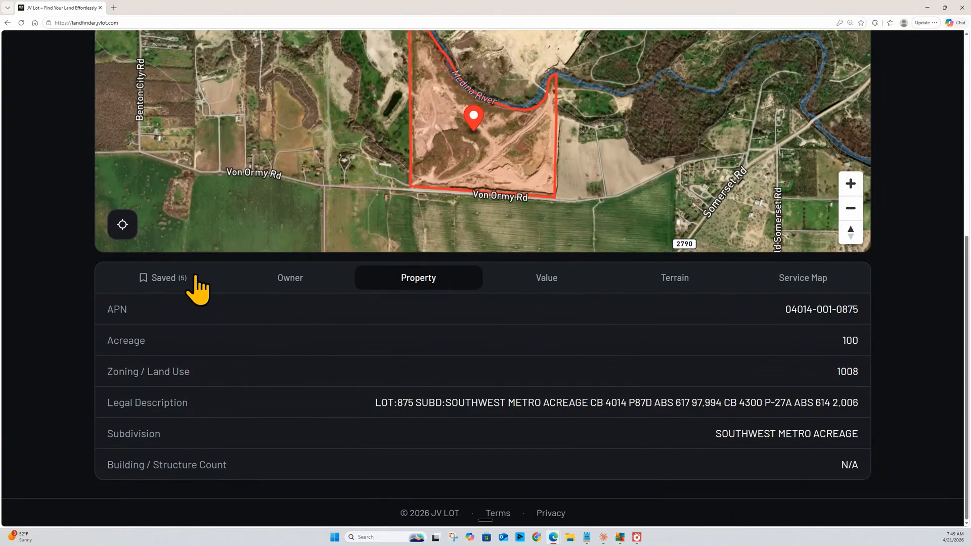
left_click(147, 282)
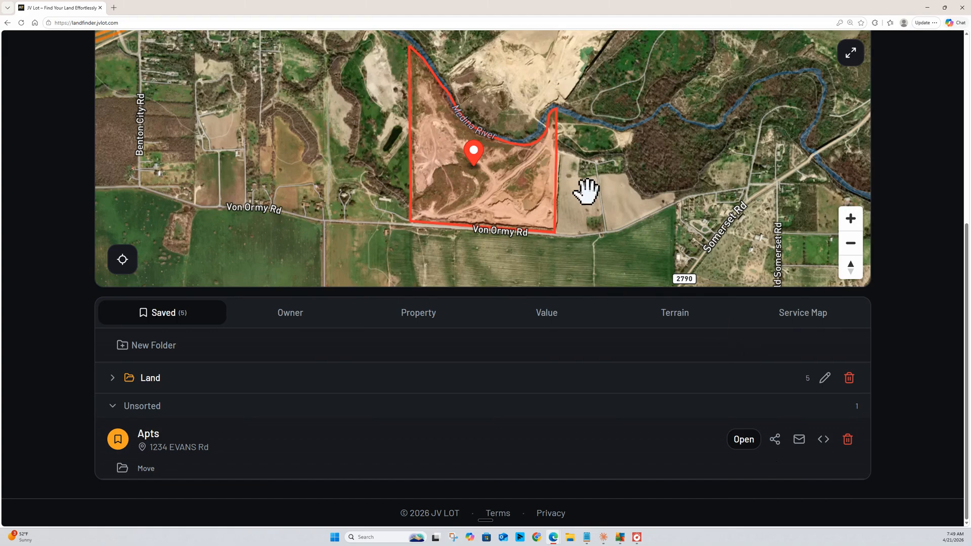
Zoom the map in on the fields east of the Von Ormy parcel and load the parcel data for the neighbouring field
left_click_drag(587, 191, 526, 221)
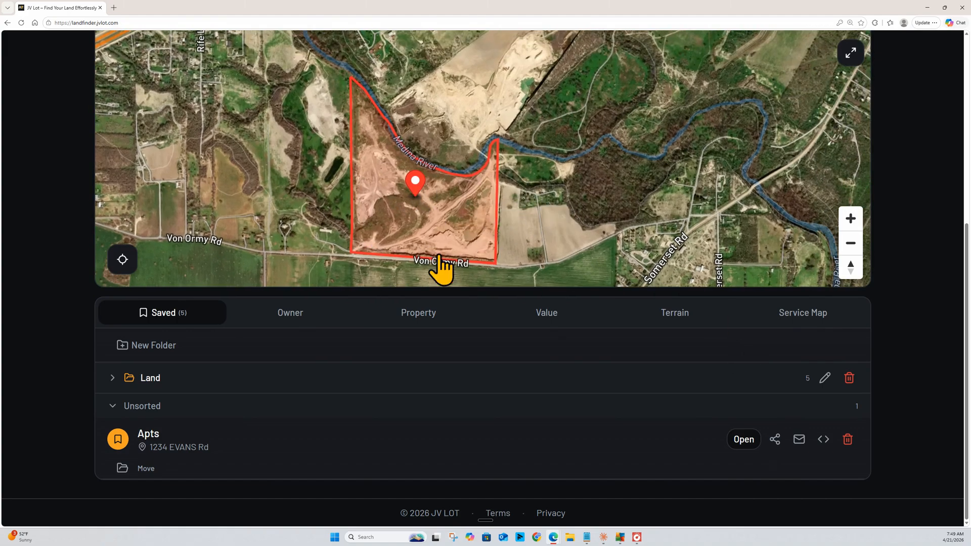
left_click(548, 208)
scroll(551, 210, "up", 5)
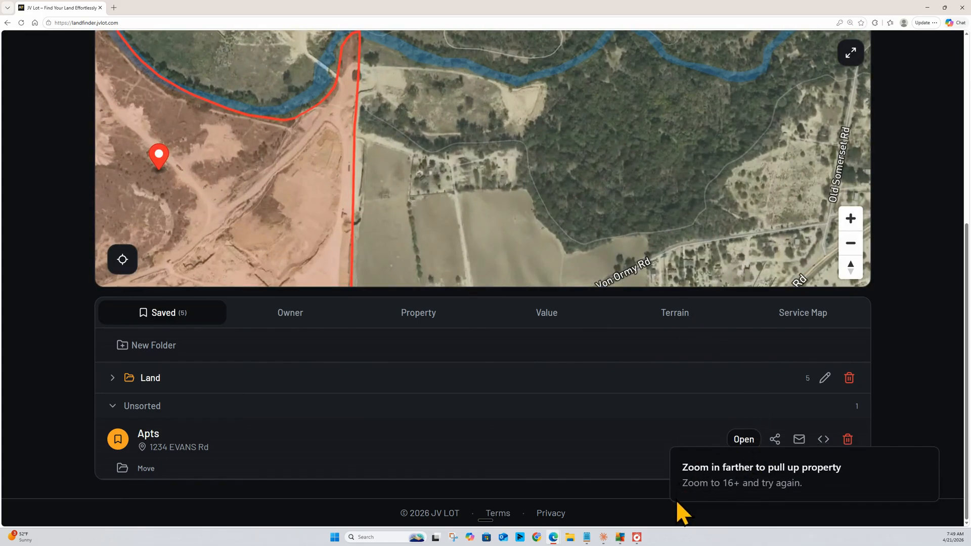
left_click_drag(542, 227, 414, 205)
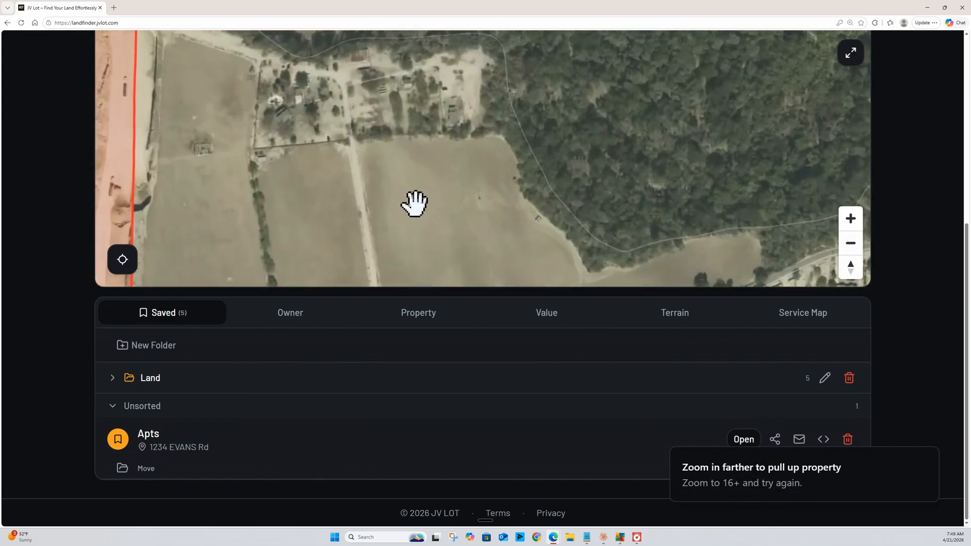
left_click(408, 185)
left_click(461, 225)
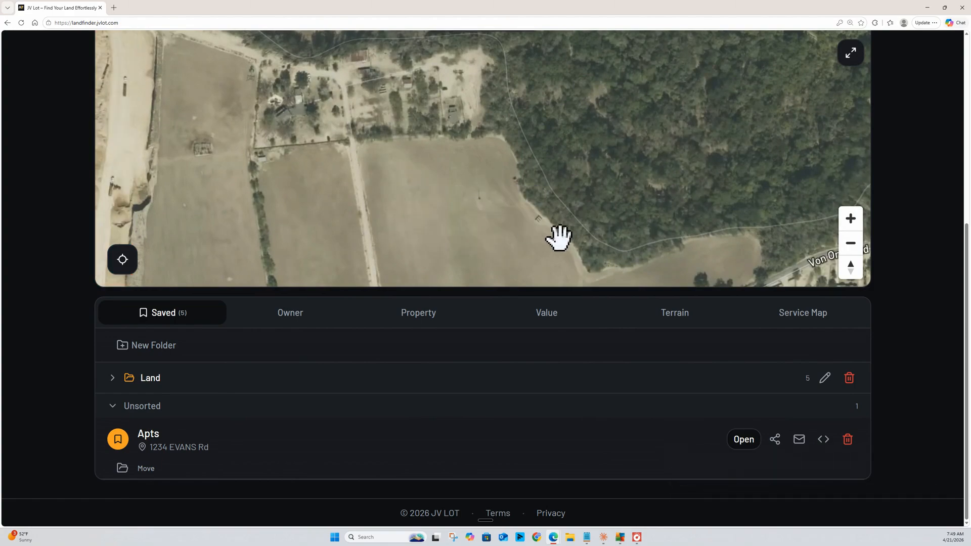
left_click(354, 218)
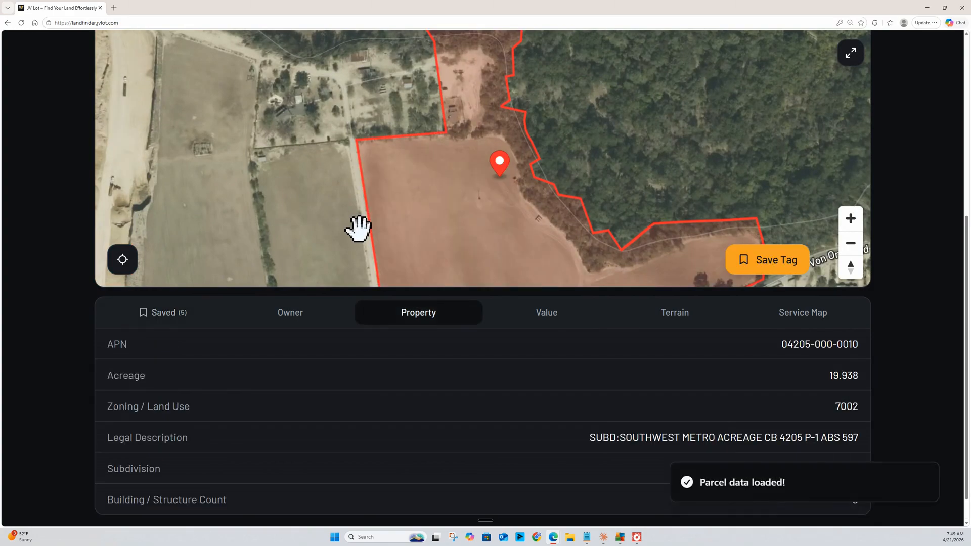